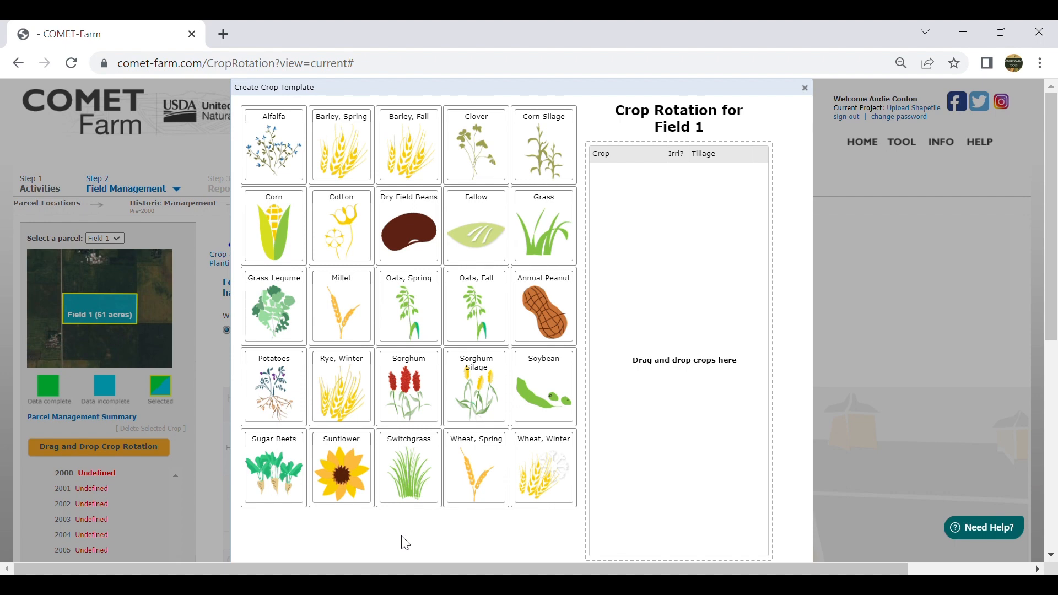
# Add Corn and Soybean in that order to Field 1's crop rotation, both set as non-irrigated
pyautogui.moveTo(274, 226); pyautogui.dragTo(632, 219)
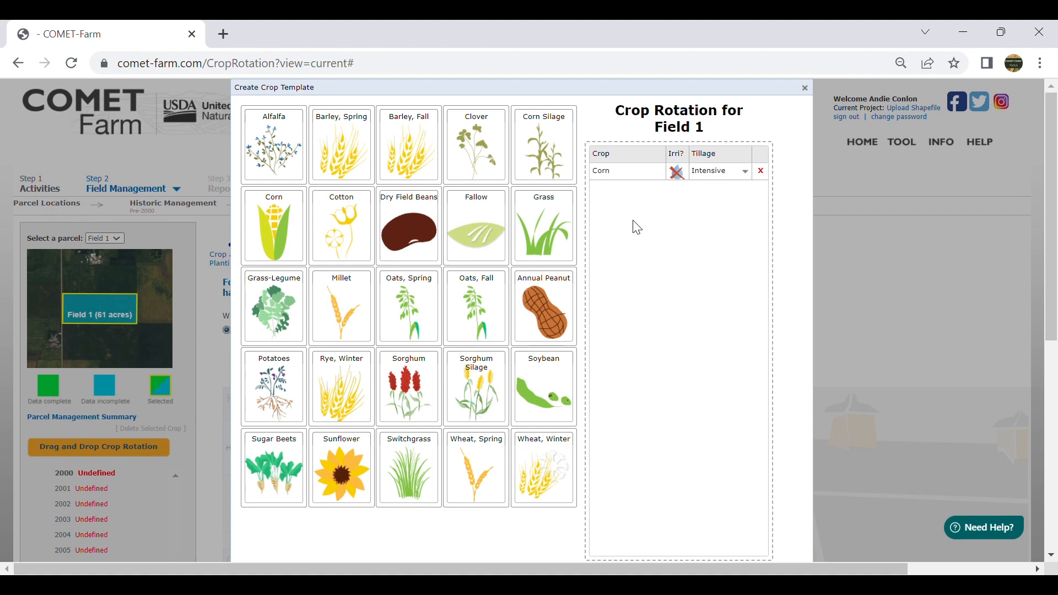
pyautogui.moveTo(546, 401); pyautogui.dragTo(681, 262)
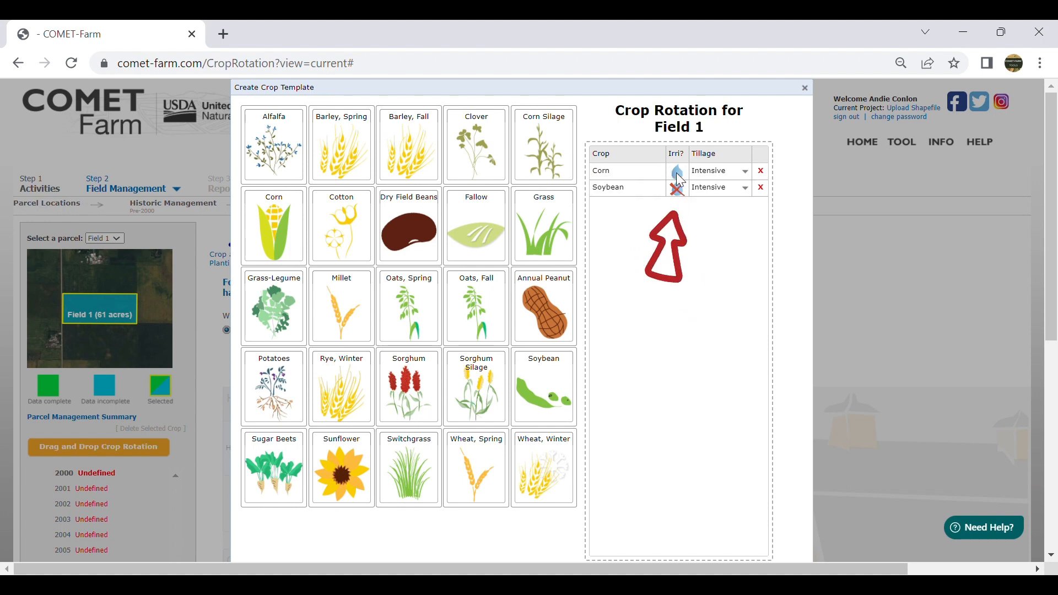
pyautogui.click(679, 189)
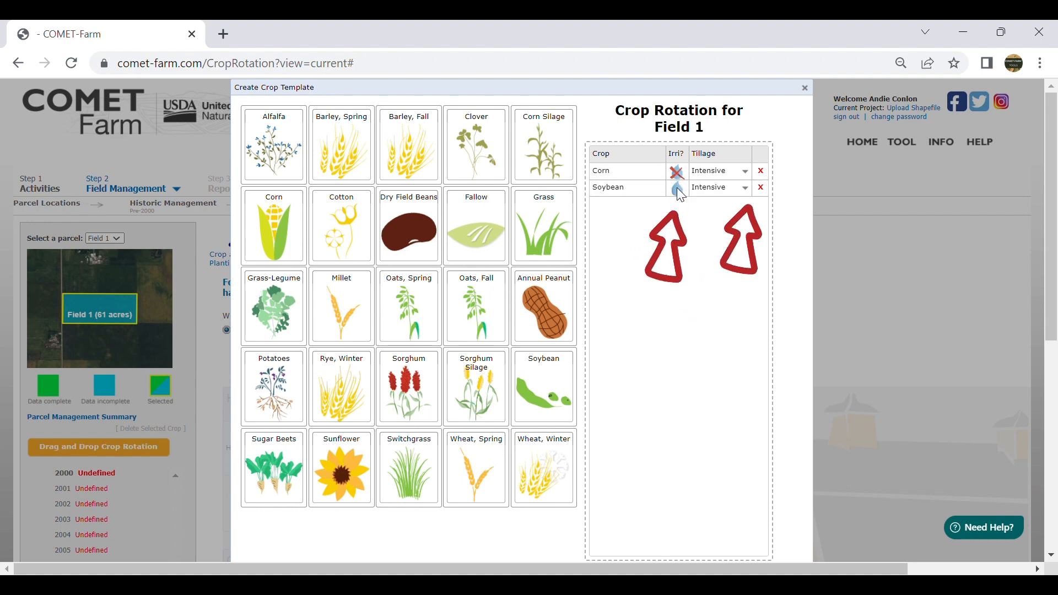
pyautogui.click(680, 192)
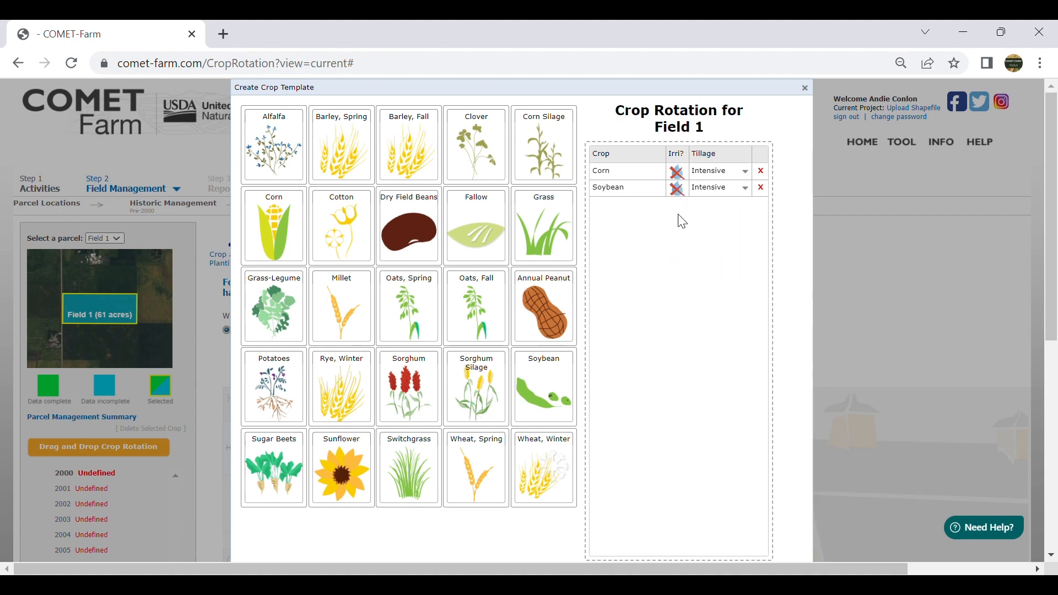
# Choose Intensive tillage for both Corn and Soybean and create the rotation for Field 1
pyautogui.click(744, 174)
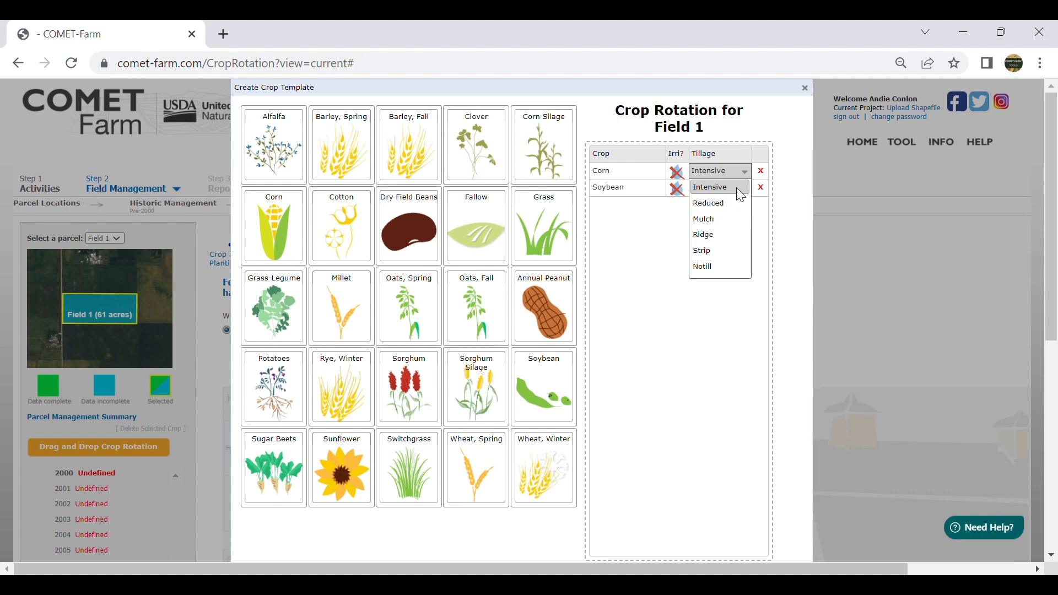
pyautogui.click(737, 188)
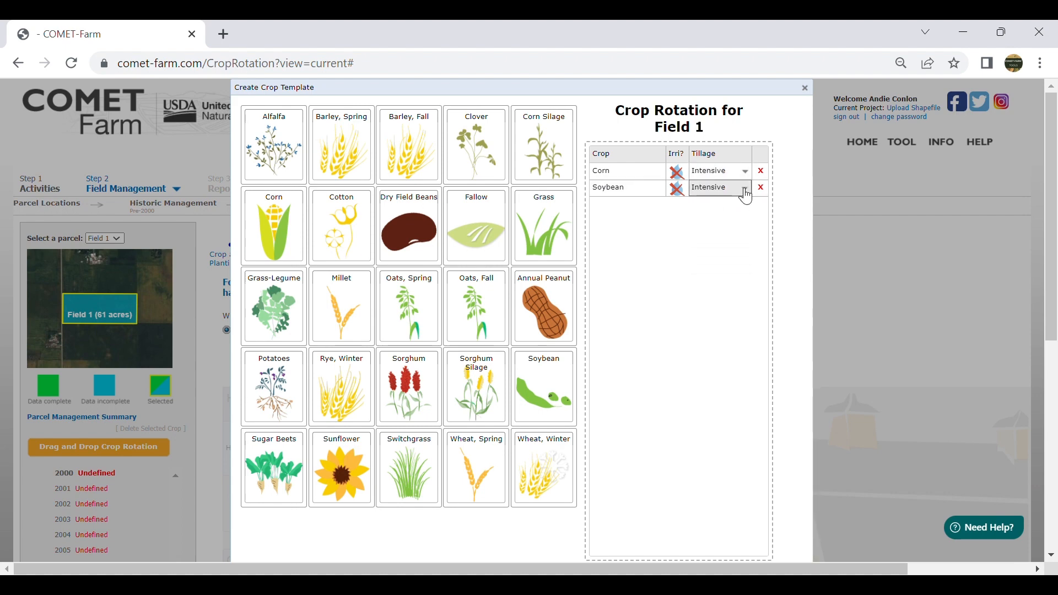
pyautogui.click(744, 190)
pyautogui.click(742, 203)
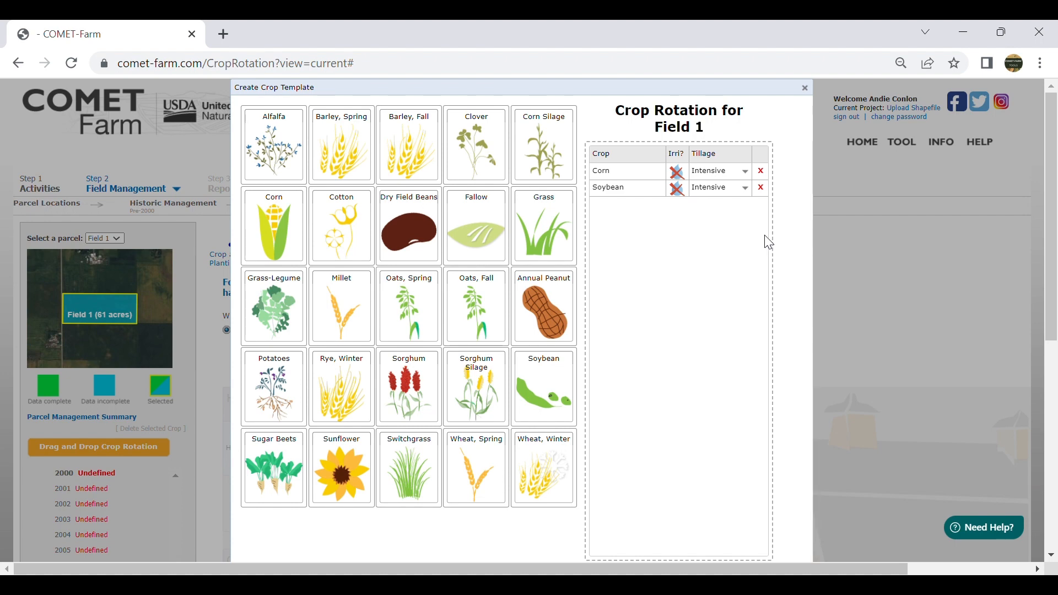
pyautogui.scroll(-5, 766, 237)
pyautogui.scroll(2, 752, 320)
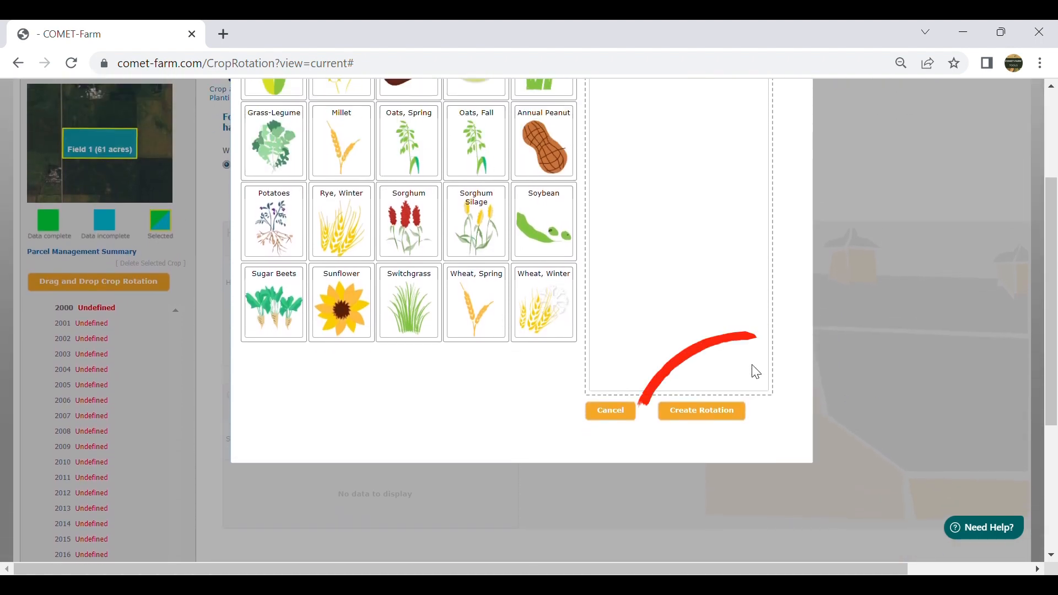
pyautogui.click(720, 421)
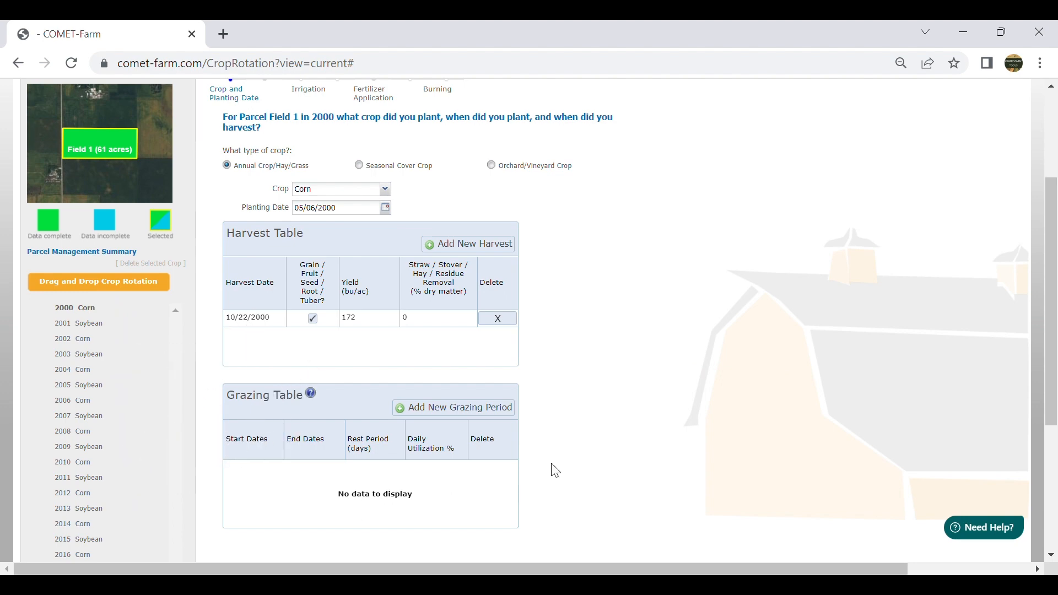
# Review Field 1's 2000 corn planting and harvest, tillage, irrigation, manure and fertilizer data
pyautogui.scroll(3, 694, 352)
pyautogui.scroll(-1, 699, 378)
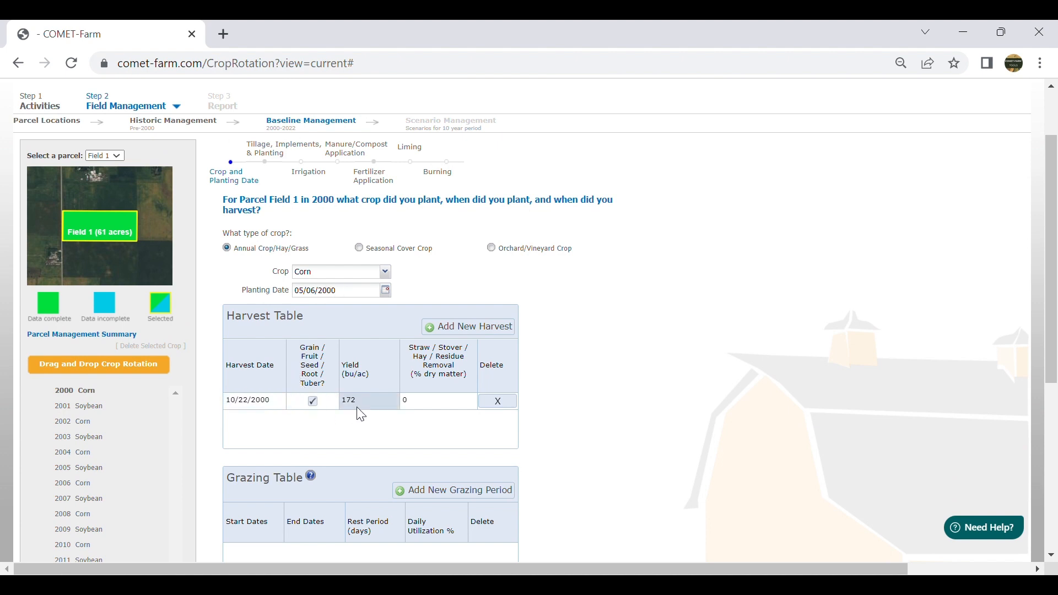
pyautogui.click(258, 149)
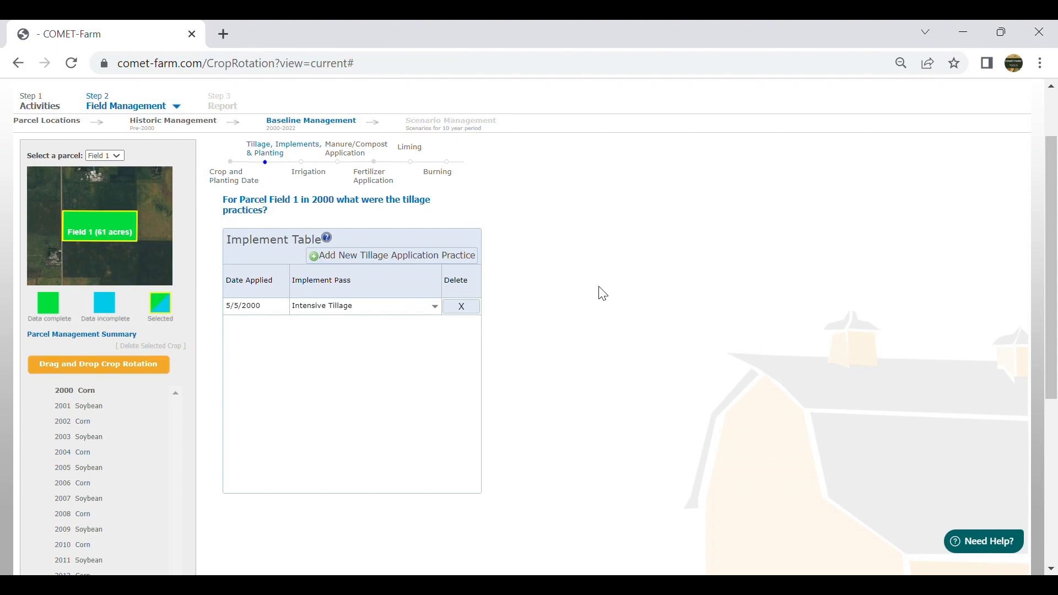
pyautogui.click(303, 177)
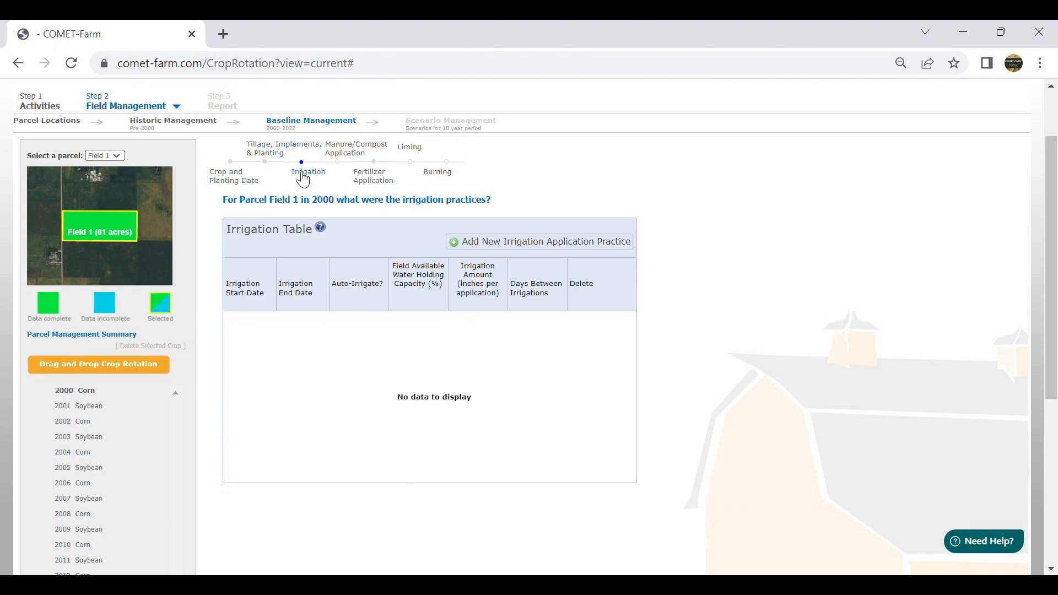
pyautogui.click(353, 156)
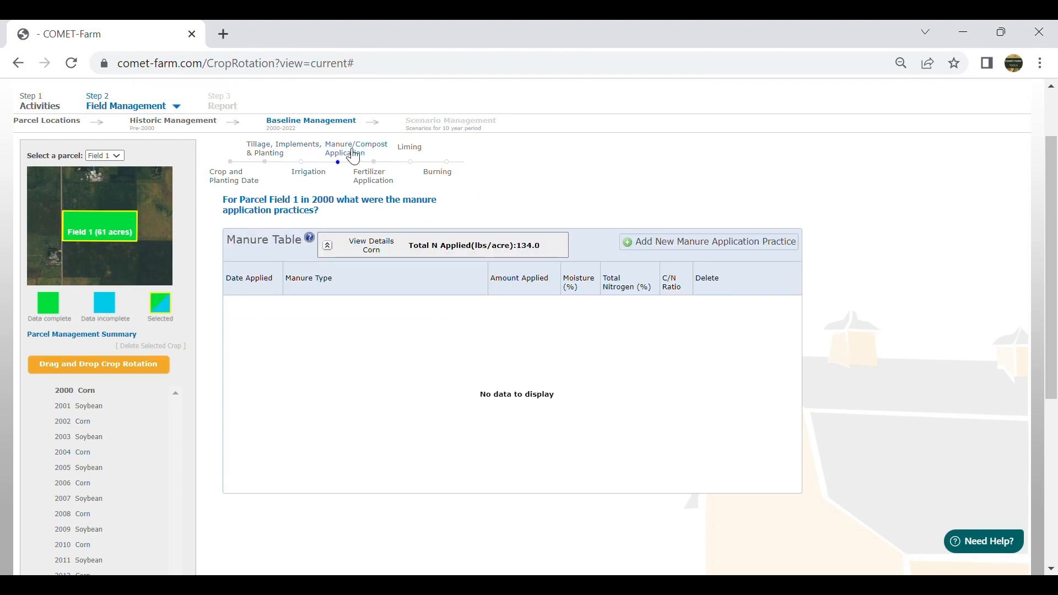
pyautogui.click(372, 173)
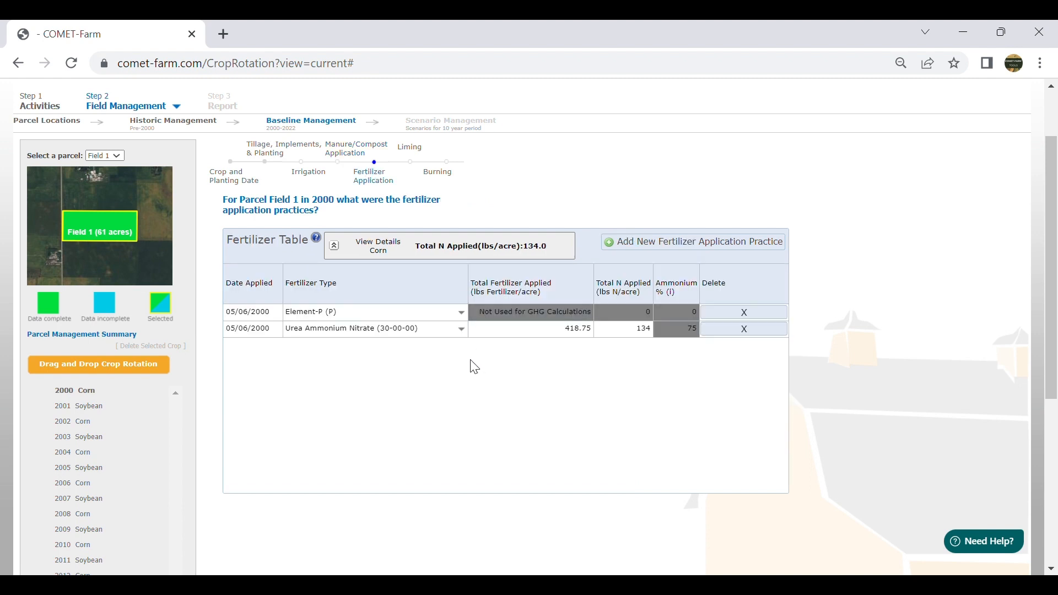
# Review Field 1's 2001 soybean harvest, tillage, irrigation and fertilizer data, including the available fertilizer types and implement passes
pyautogui.click(88, 406)
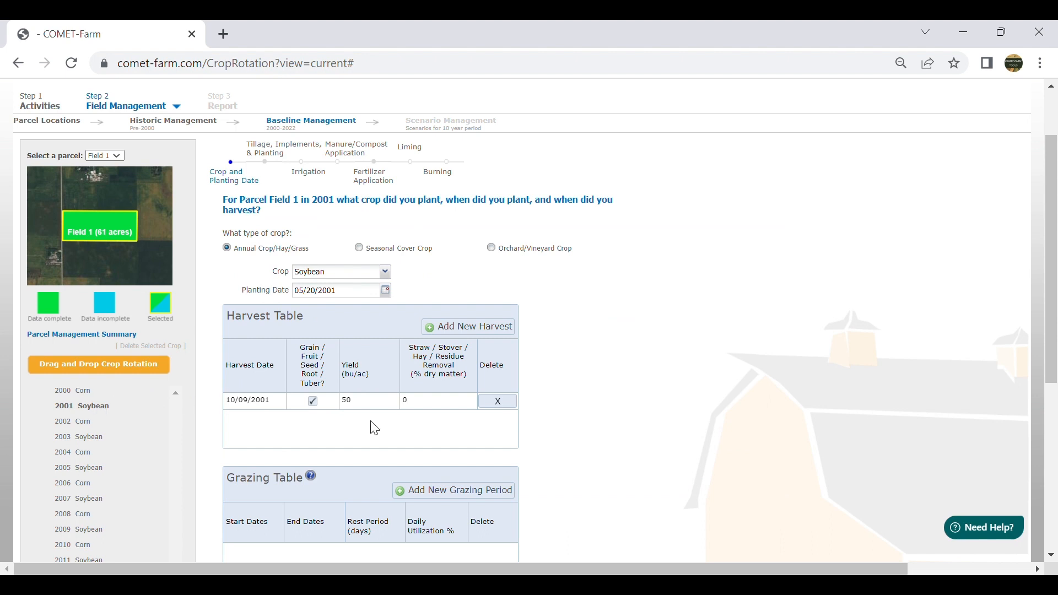
pyautogui.click(263, 146)
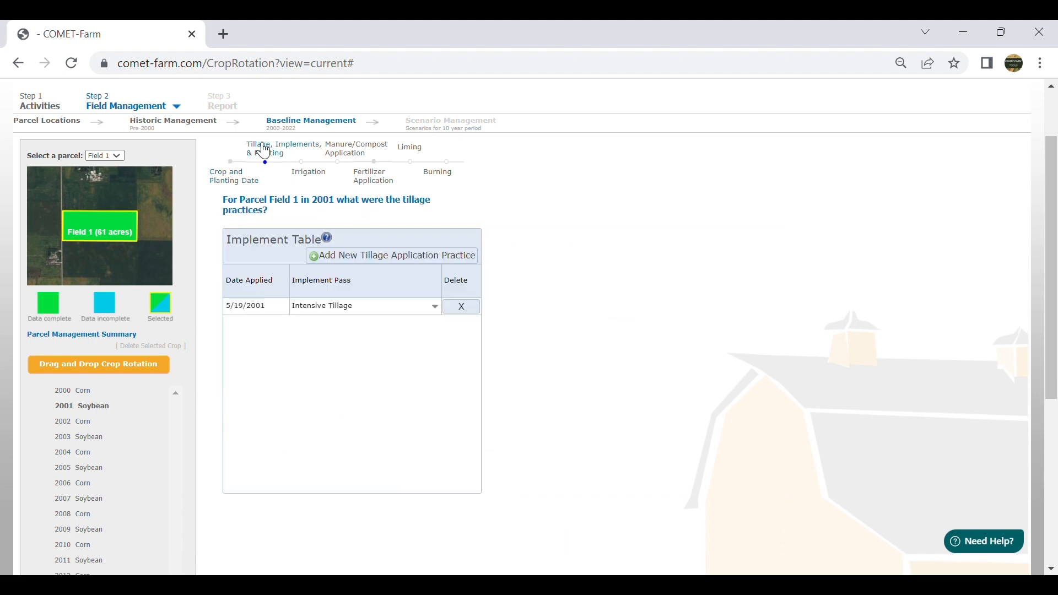
pyautogui.click(304, 177)
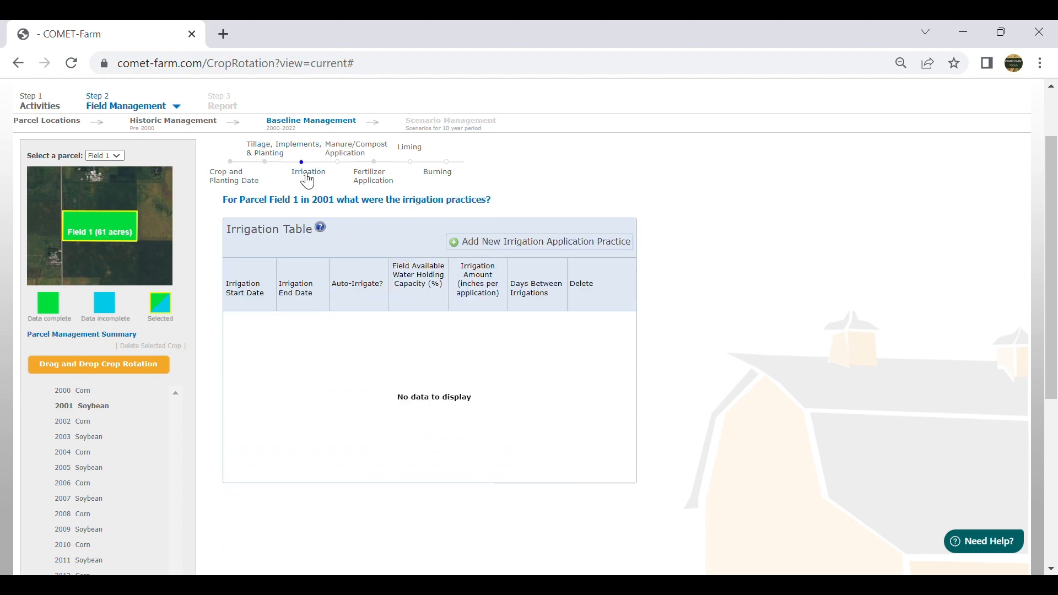
pyautogui.click(380, 188)
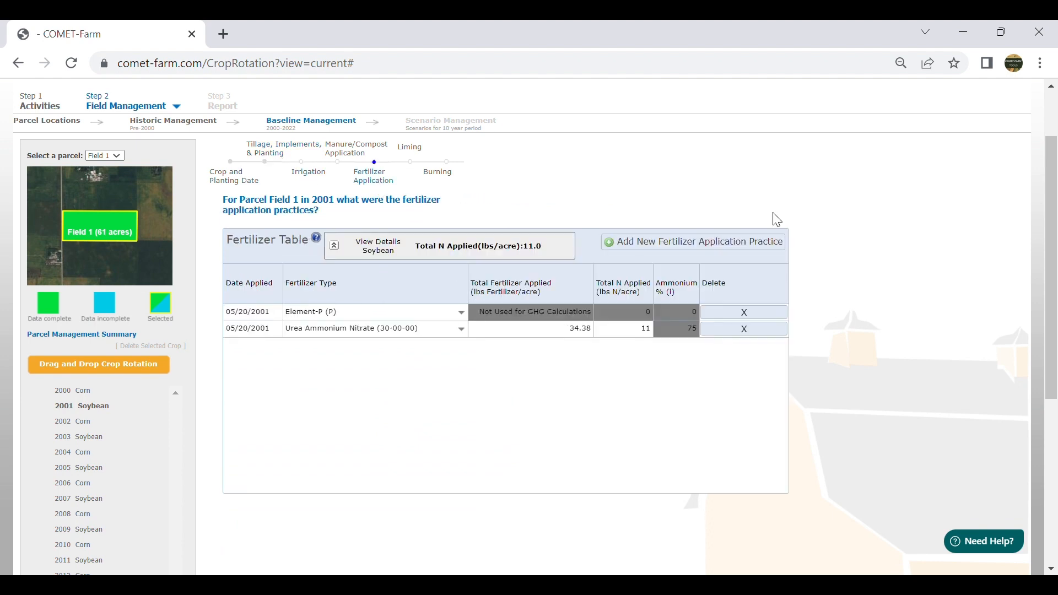
pyautogui.click(461, 330)
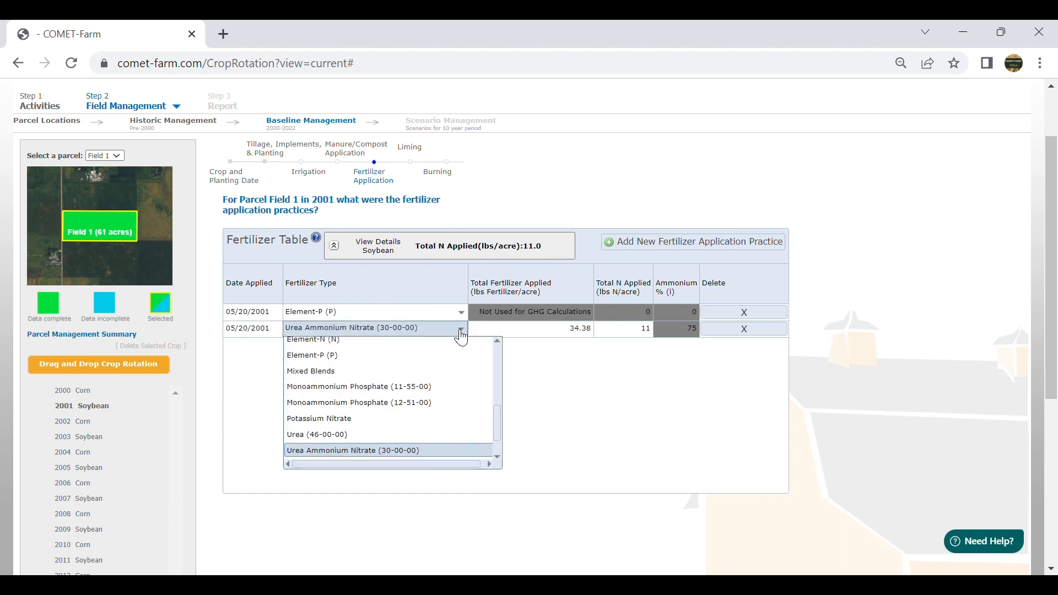
pyautogui.click(460, 330)
pyautogui.click(278, 149)
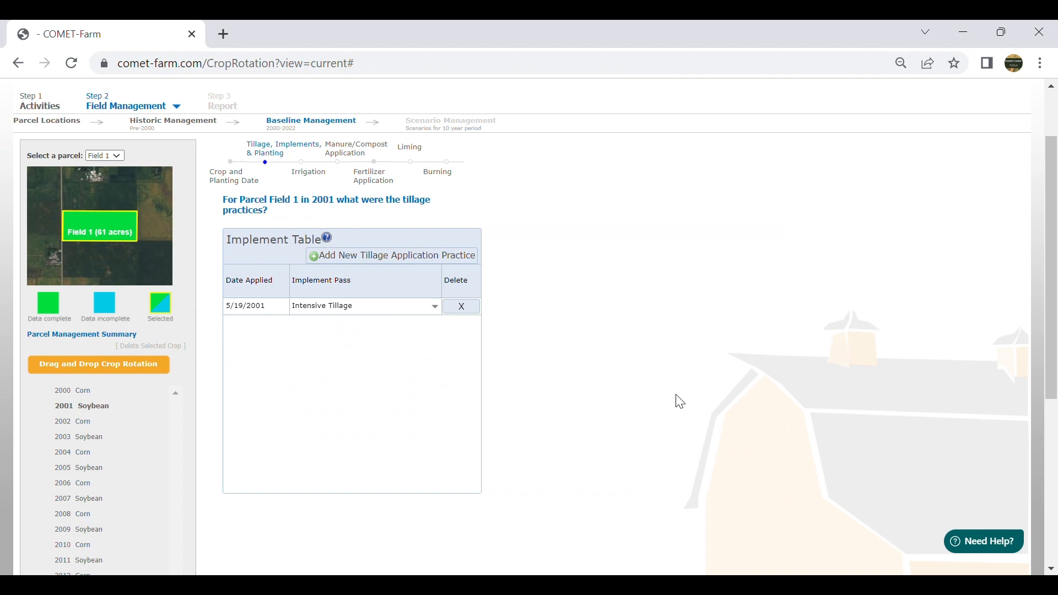
pyautogui.click(431, 307)
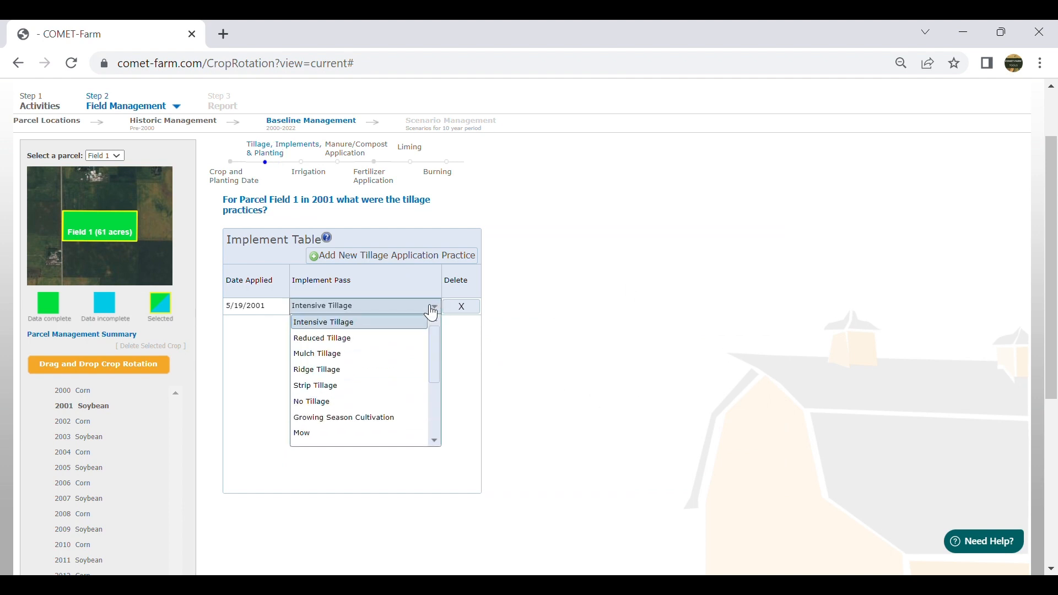
pyautogui.click(430, 307)
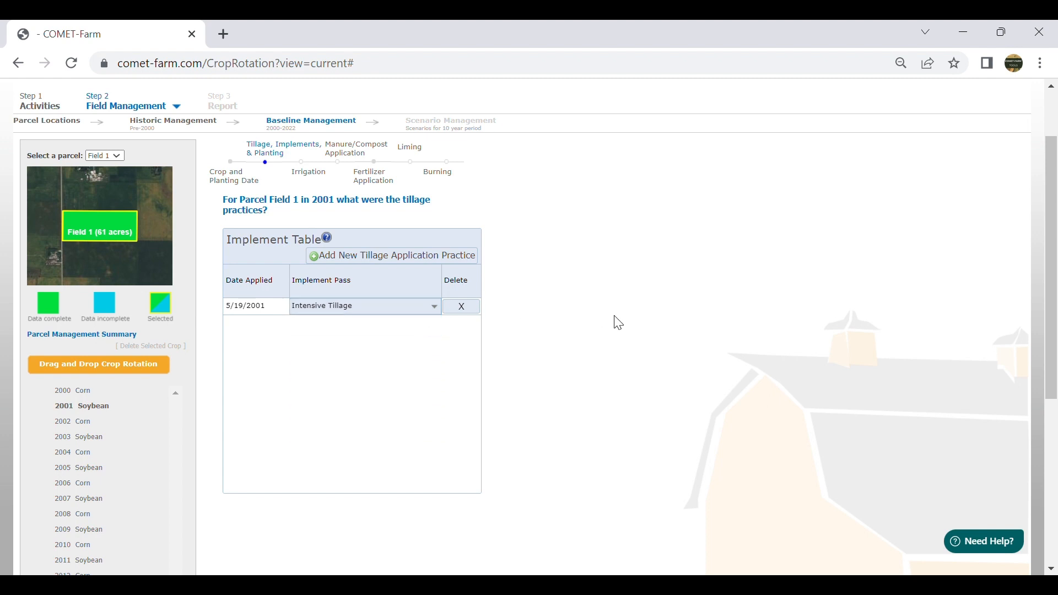
pyautogui.click(228, 171)
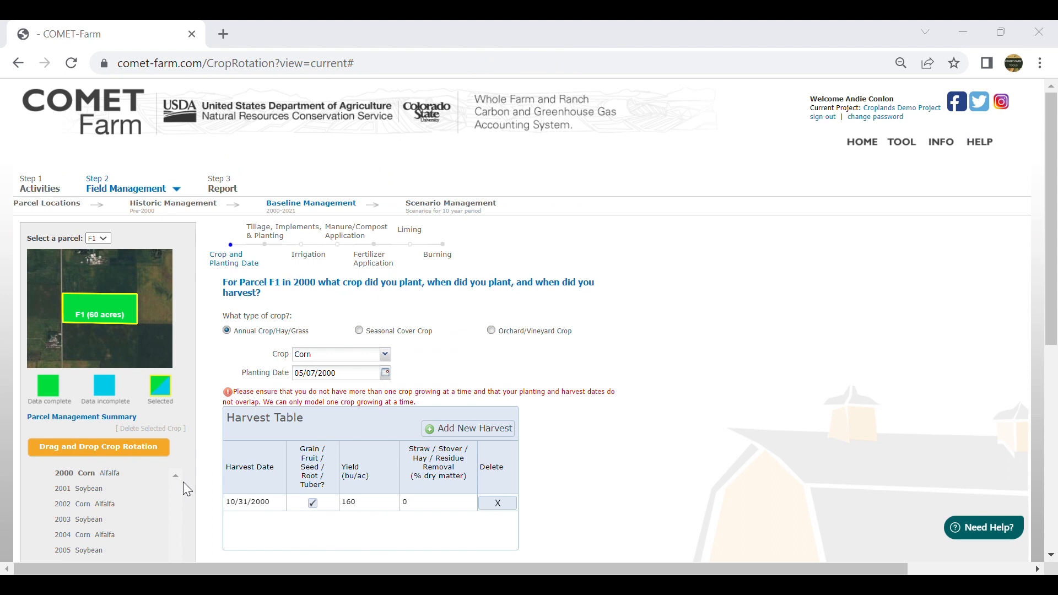
# Replace parcel F1's existing baseline crops with a rotation of Clover only
pyautogui.scroll(-3, 183, 482)
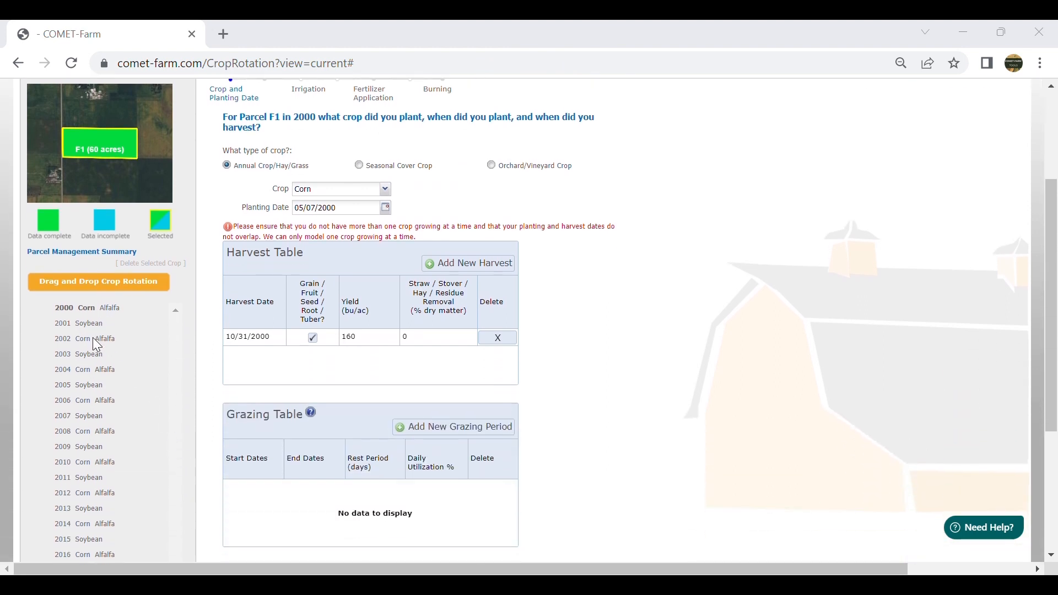
pyautogui.scroll(3, 182, 429)
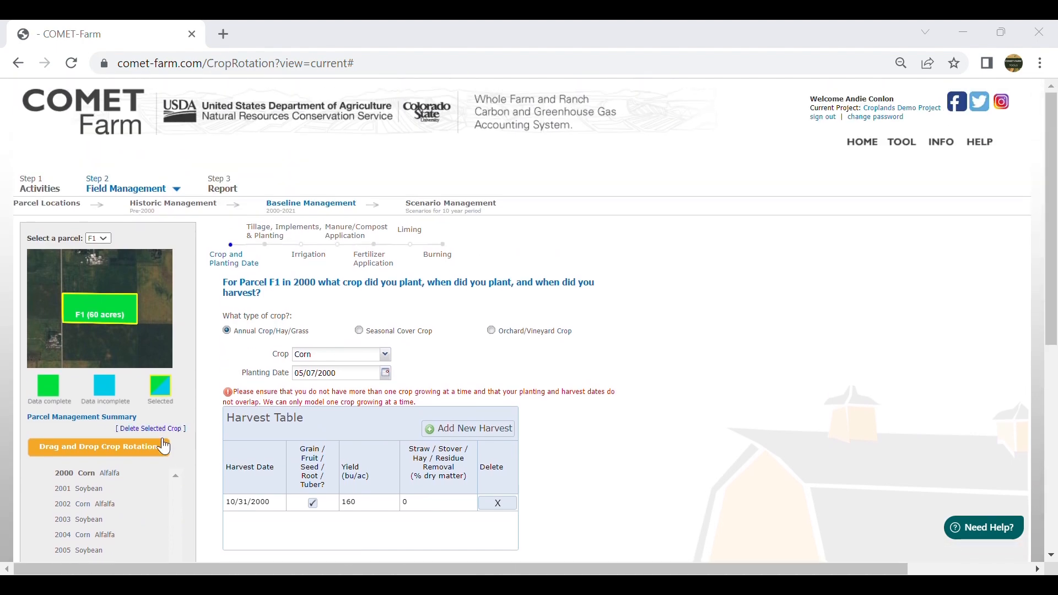
pyautogui.click(107, 449)
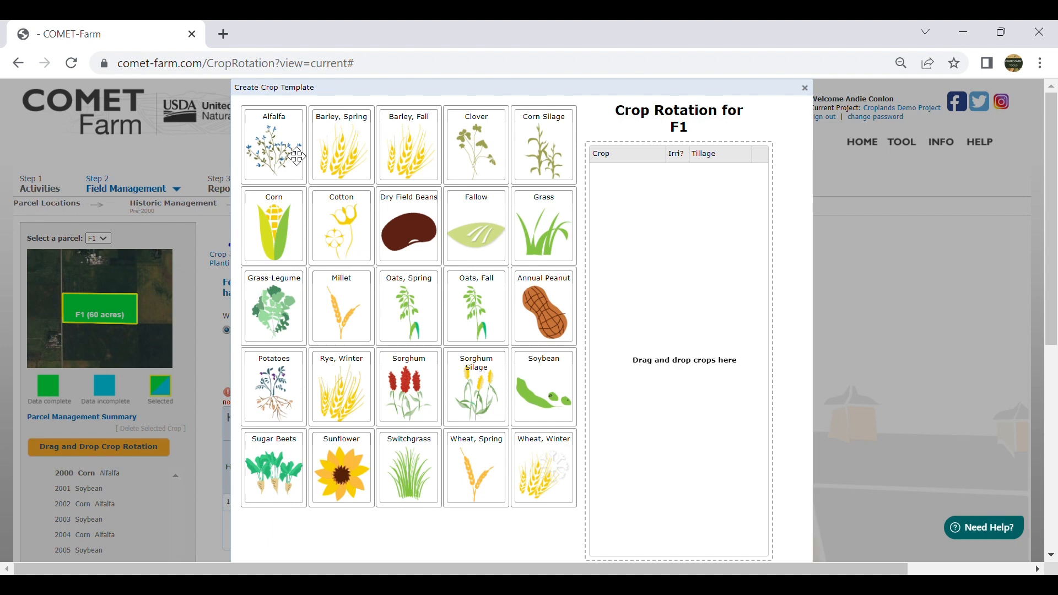
pyautogui.moveTo(463, 153); pyautogui.dragTo(716, 281)
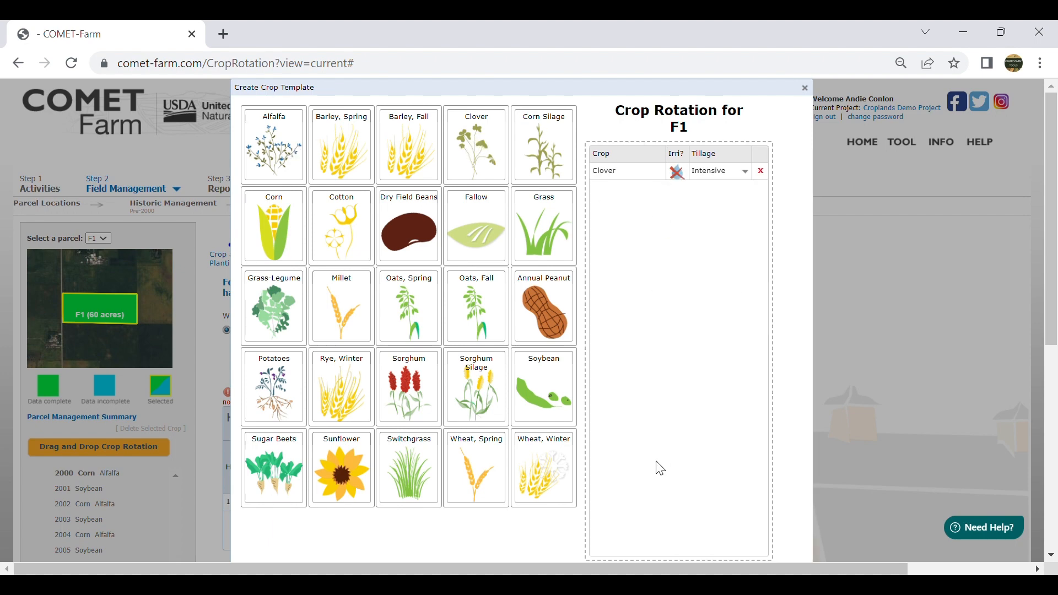
pyautogui.scroll(-3, 660, 468)
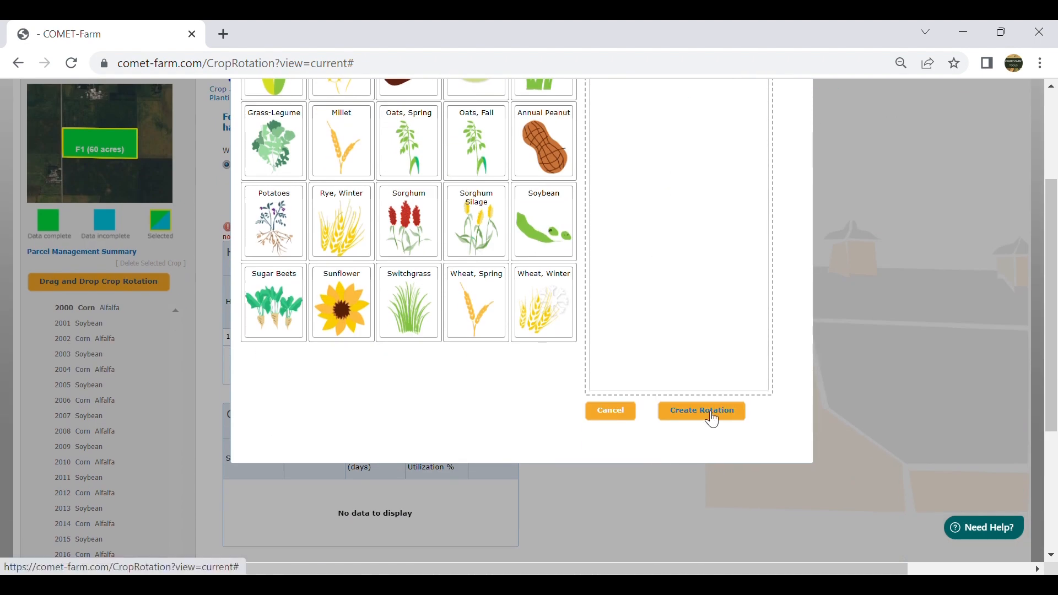
pyautogui.click(711, 414)
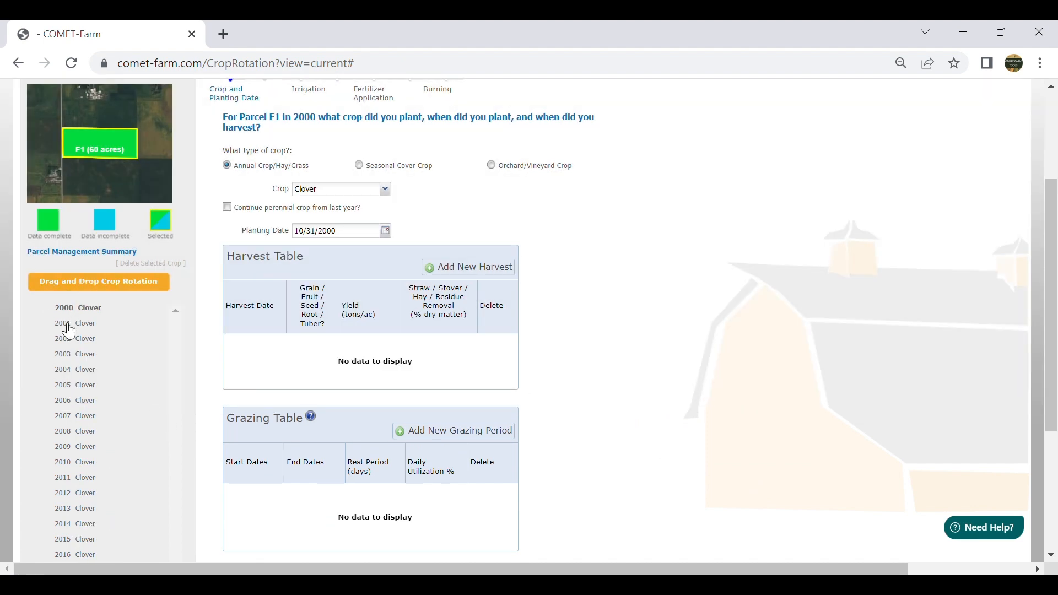
pyautogui.scroll(3, 603, 375)
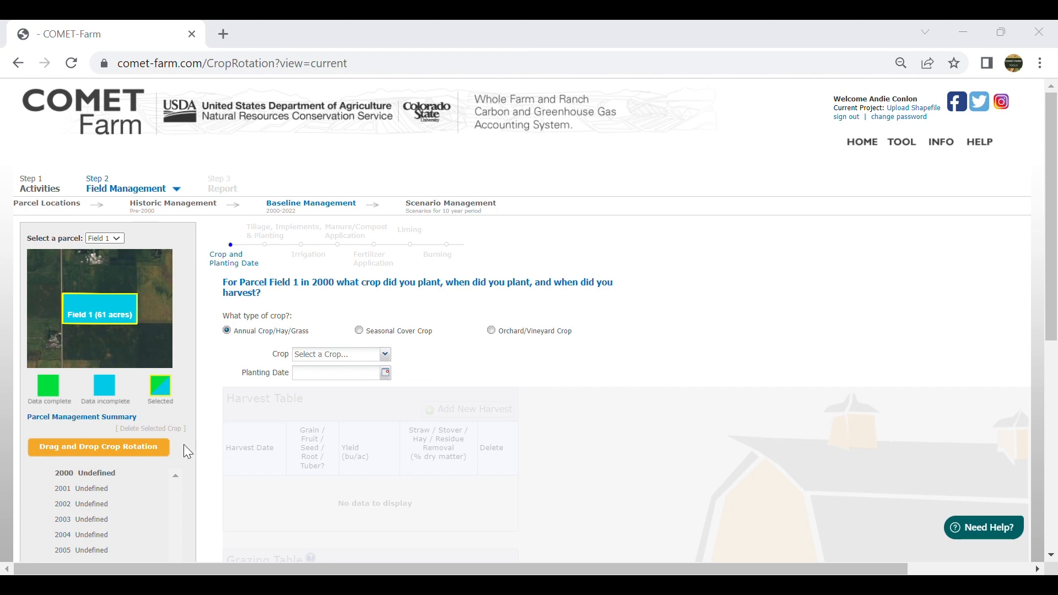
# Start a crop rotation for Field 1 with Corn, Alfalfa, Clover, Soybean and Wheat, Winter in that order
pyautogui.click(81, 449)
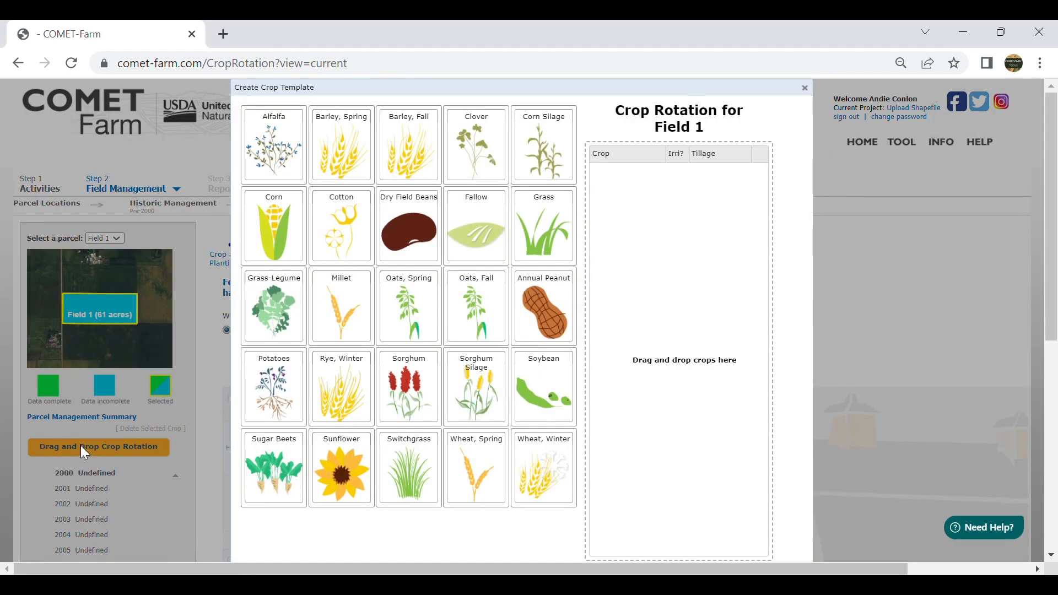
pyautogui.moveTo(272, 222); pyautogui.dragTo(666, 245)
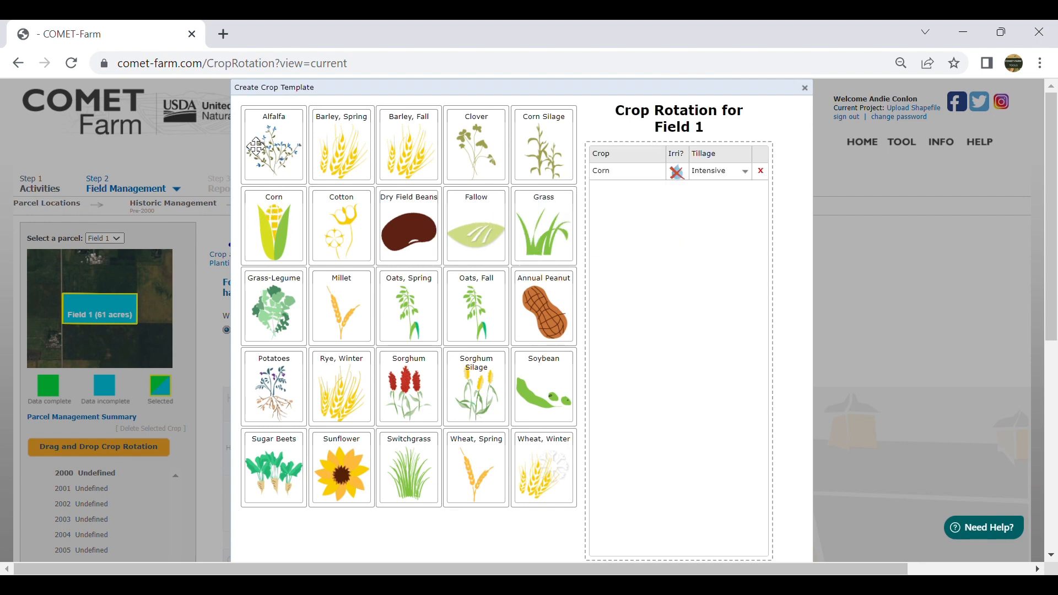
pyautogui.moveTo(272, 142); pyautogui.dragTo(724, 257)
pyautogui.moveTo(495, 161); pyautogui.dragTo(678, 255)
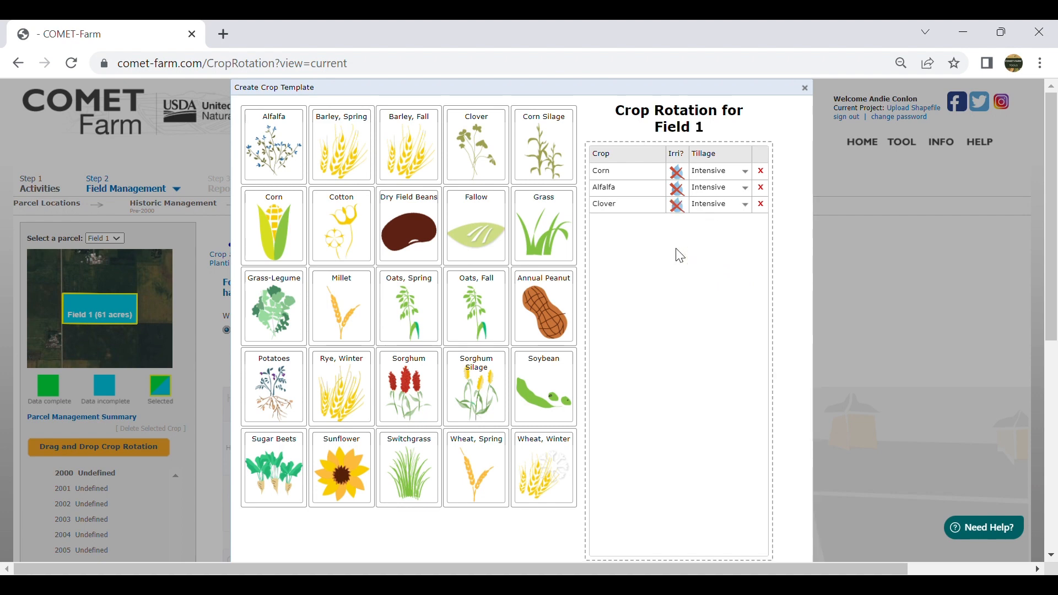
pyautogui.moveTo(545, 383); pyautogui.dragTo(674, 312)
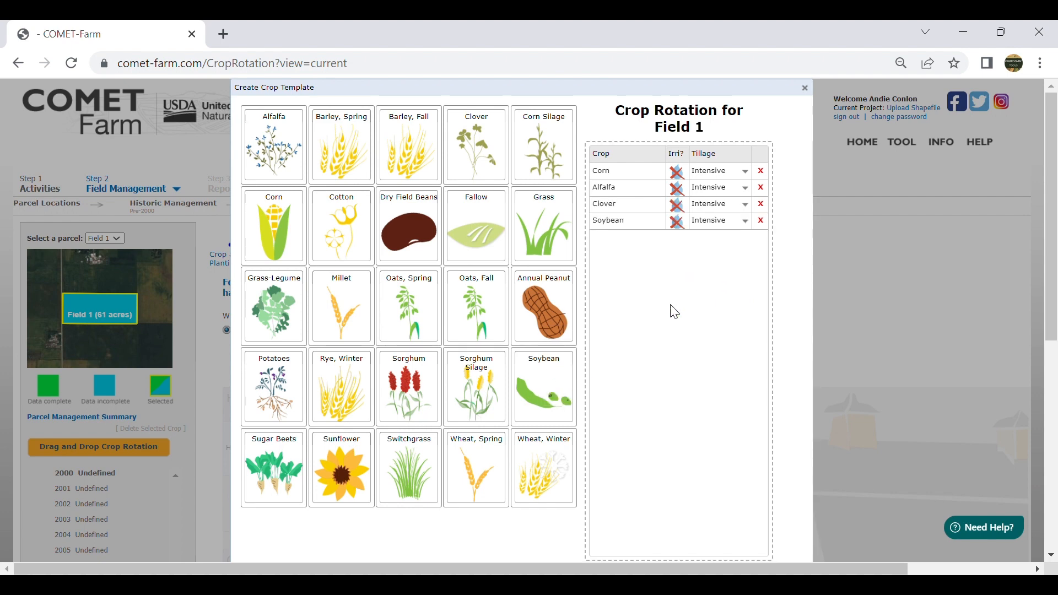
pyautogui.moveTo(545, 479); pyautogui.dragTo(678, 344)
pyautogui.scroll(-1, 764, 276)
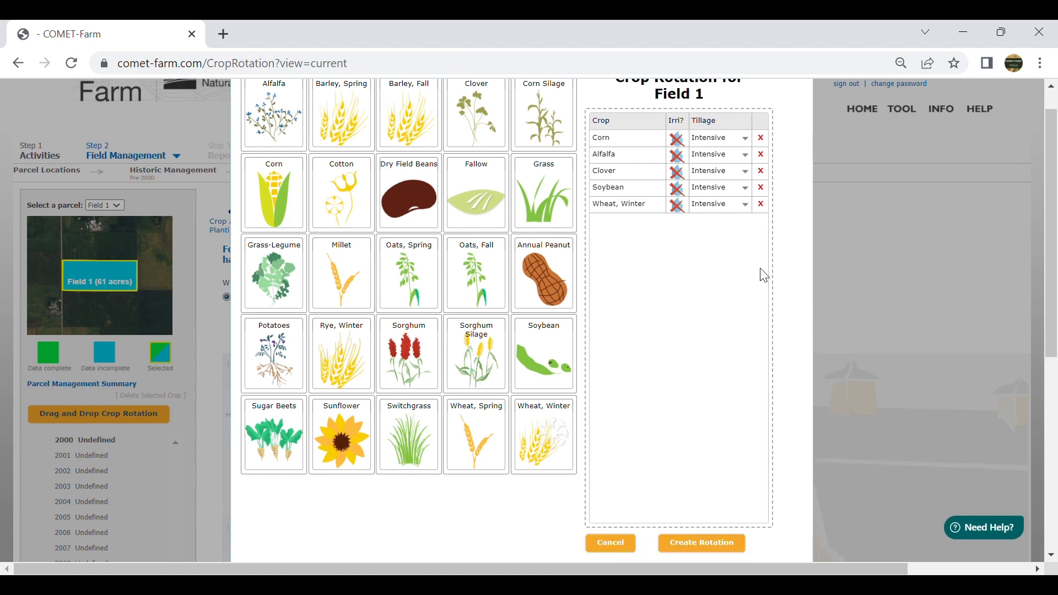
# Create the Field 1 rotation from the listed crops and review the yearly crop sequence filled in from 2000 onward
pyautogui.scroll(-2, 764, 275)
pyautogui.click(713, 417)
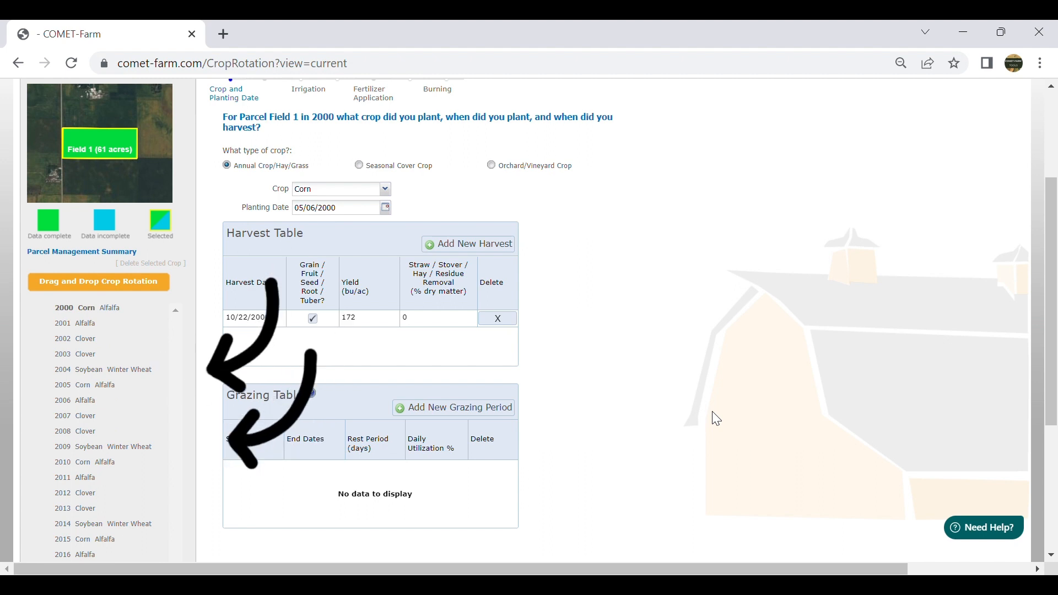
pyautogui.scroll(-1, 583, 364)
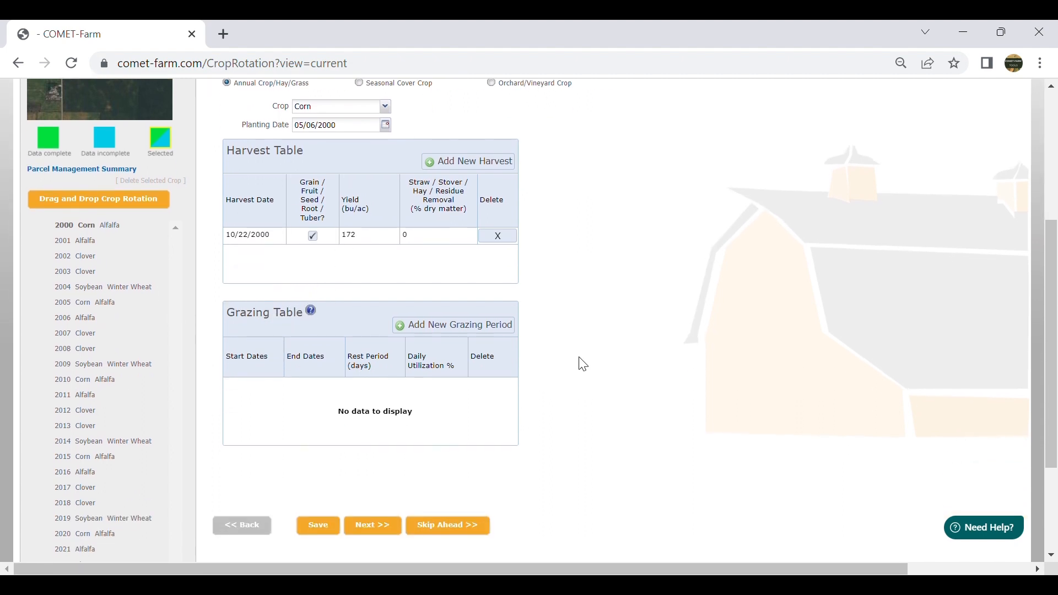
pyautogui.scroll(-1, 582, 364)
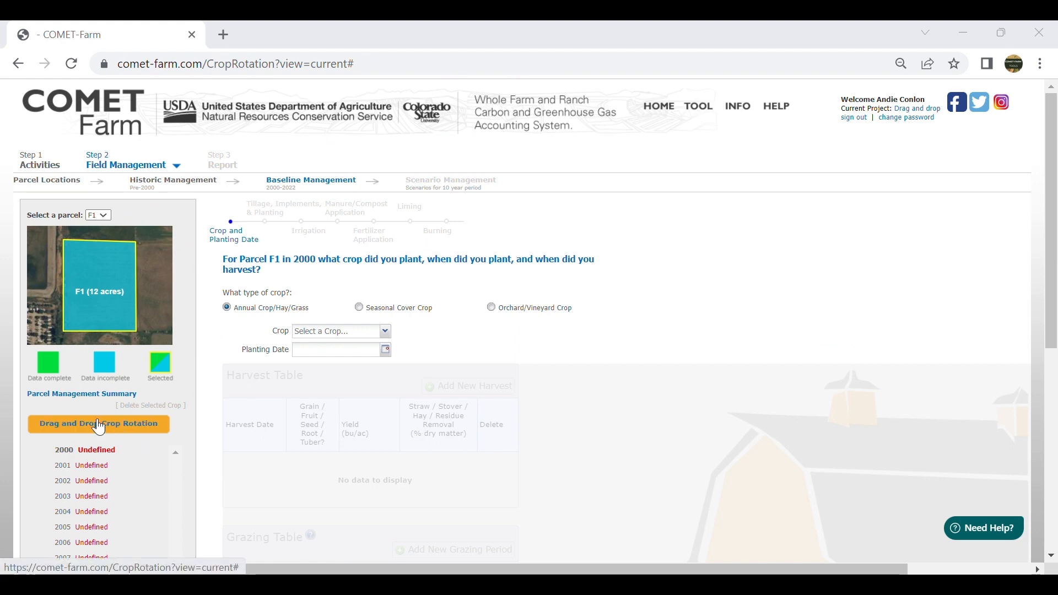
# Create a crop rotation for parcel F1 with Corn, Corn, Corn Silage and Soybean, using Reduced tillage for Corn Silage and Intensive for the others
pyautogui.click(99, 425)
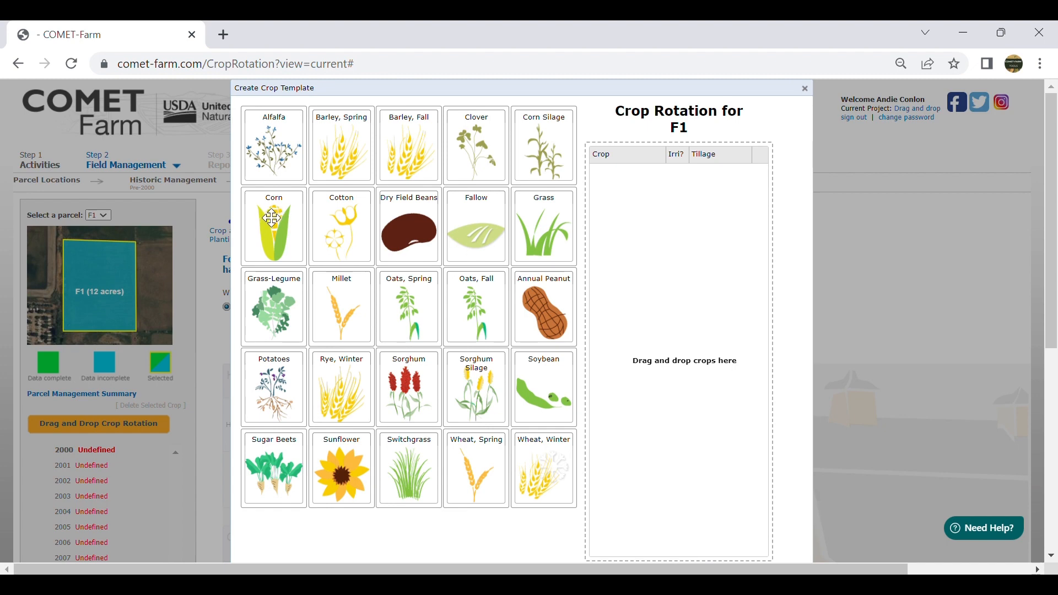
pyautogui.moveTo(271, 219); pyautogui.dragTo(651, 198)
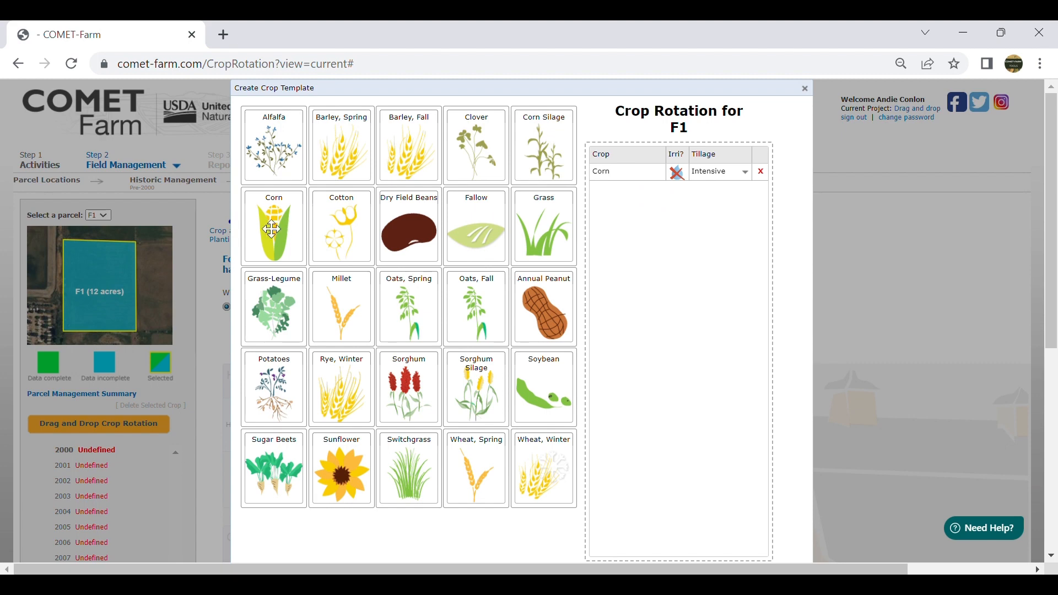
pyautogui.moveTo(272, 231); pyautogui.dragTo(658, 232)
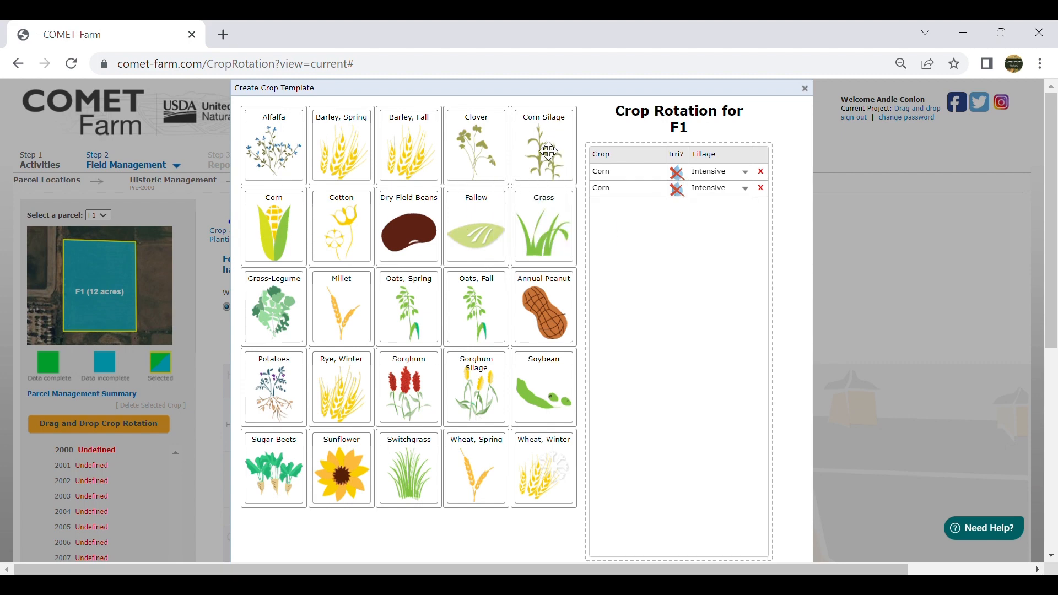
pyautogui.moveTo(543, 147); pyautogui.dragTo(640, 235)
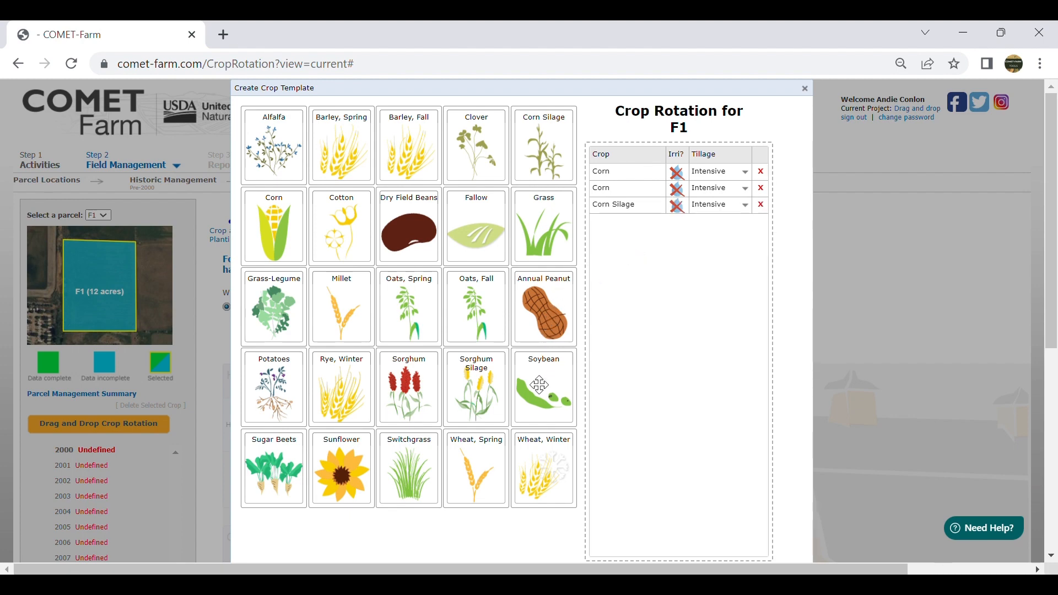
pyautogui.moveTo(541, 385); pyautogui.dragTo(633, 275)
pyautogui.scroll(-2, 635, 345)
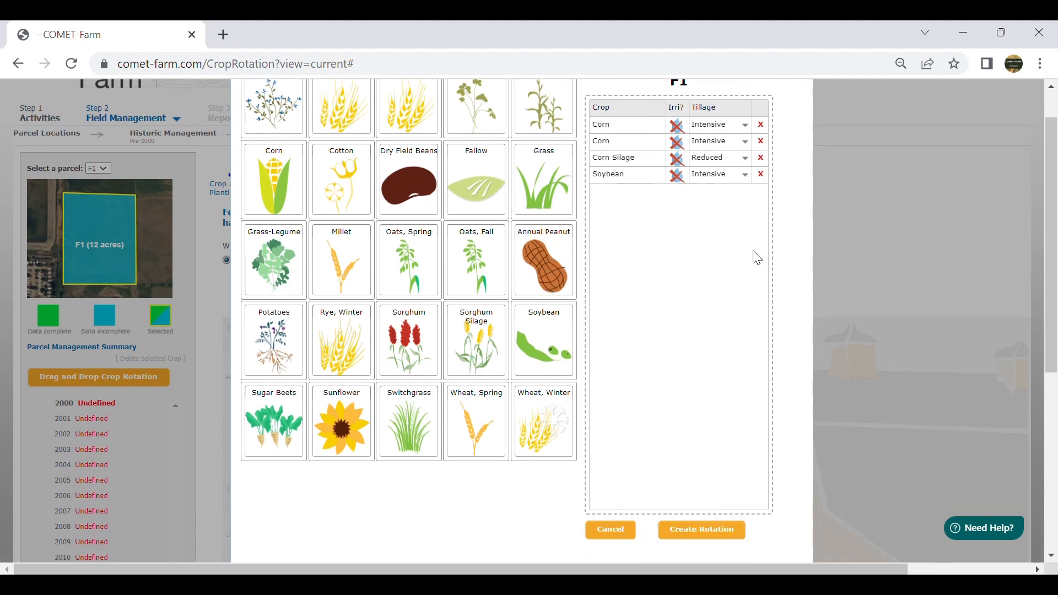
pyautogui.click(722, 492)
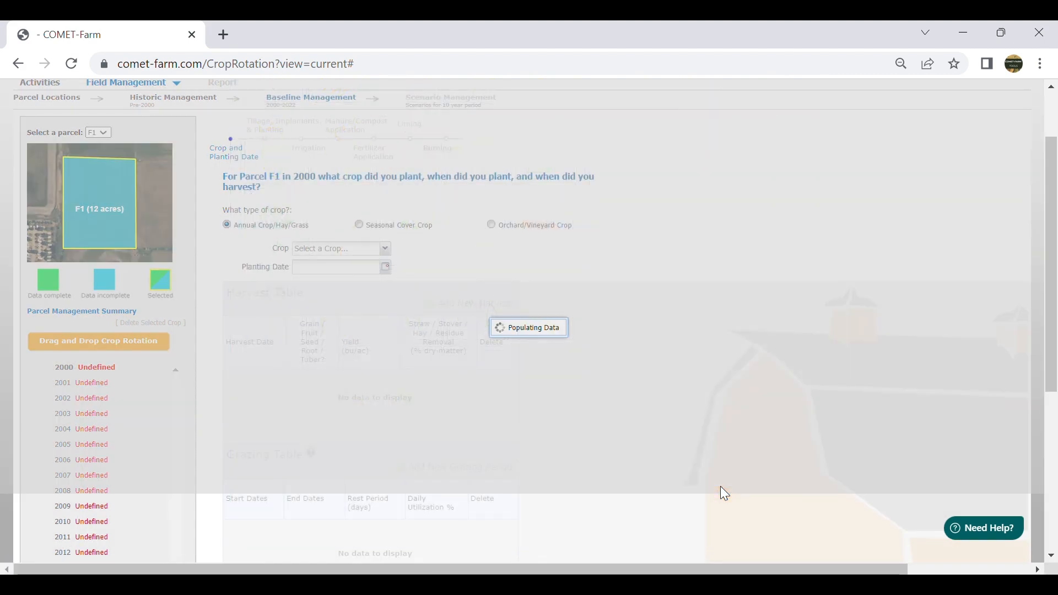